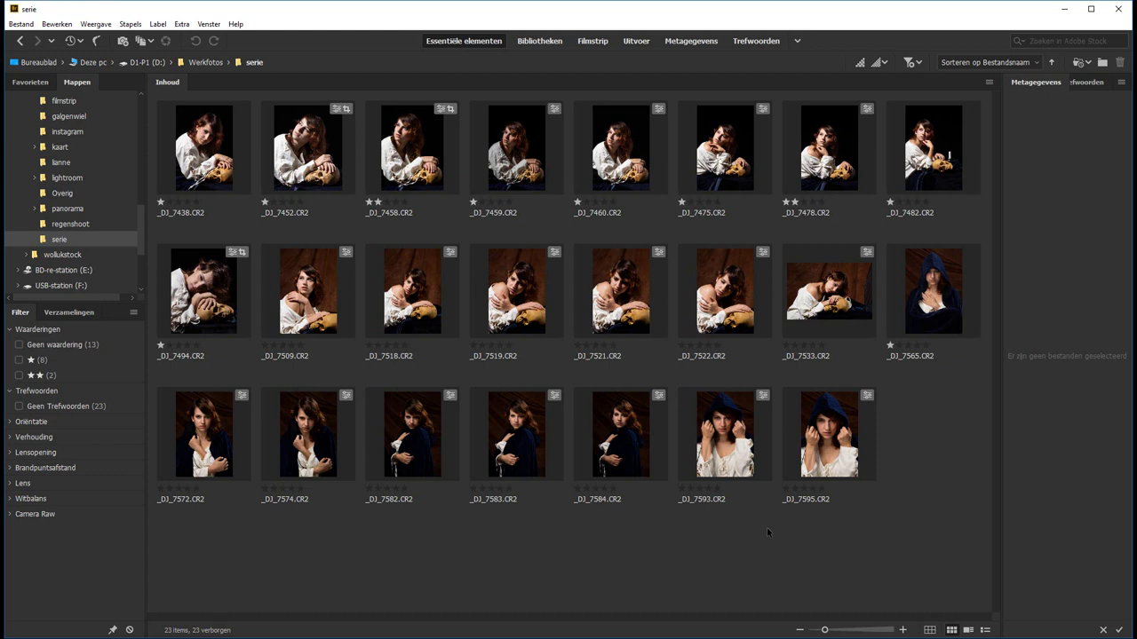
# Step: Create a subfolder named Hernoemd in serie, then select the first photo, _DJ_7438.CR2
pyautogui.rightClick(921, 427)
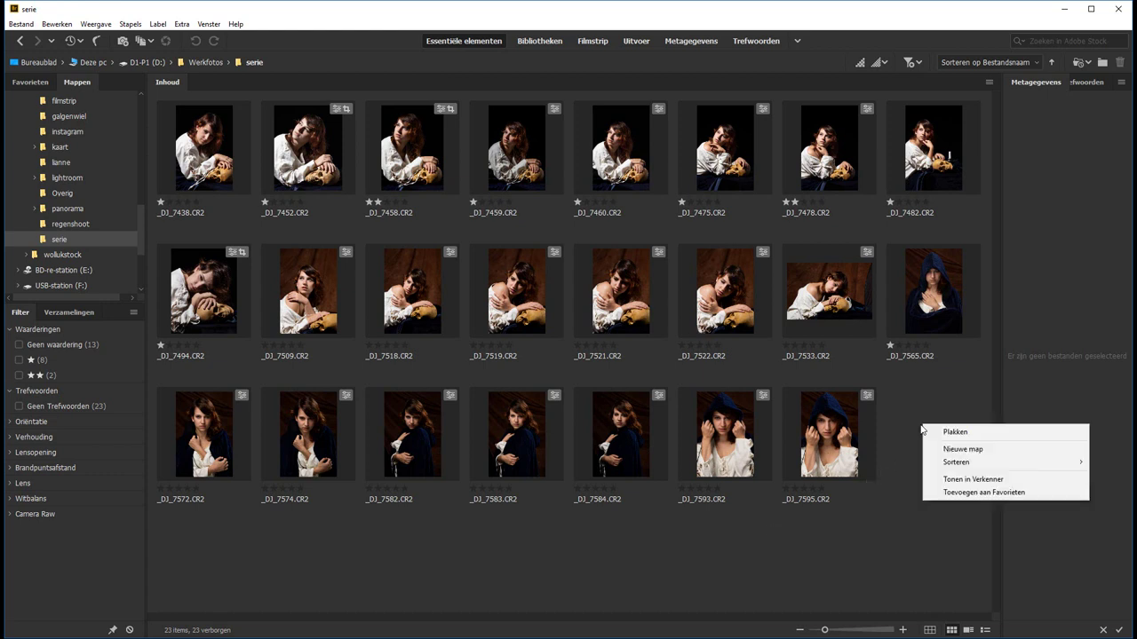
pyautogui.click(948, 449)
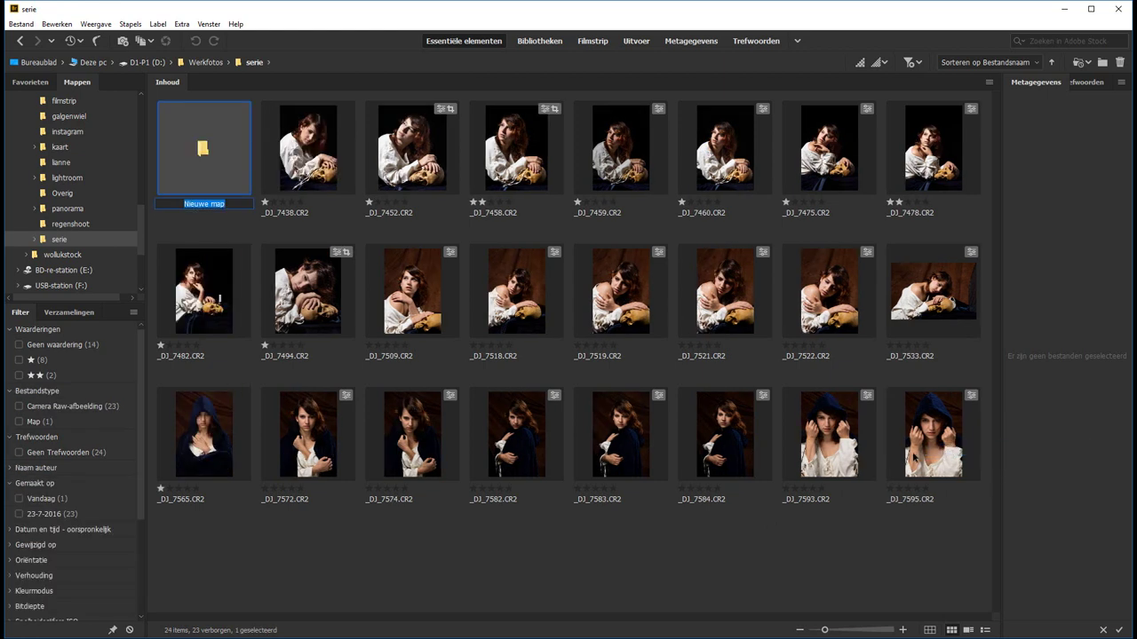
pyautogui.write('Hemoemd')
pyautogui.press('Return')
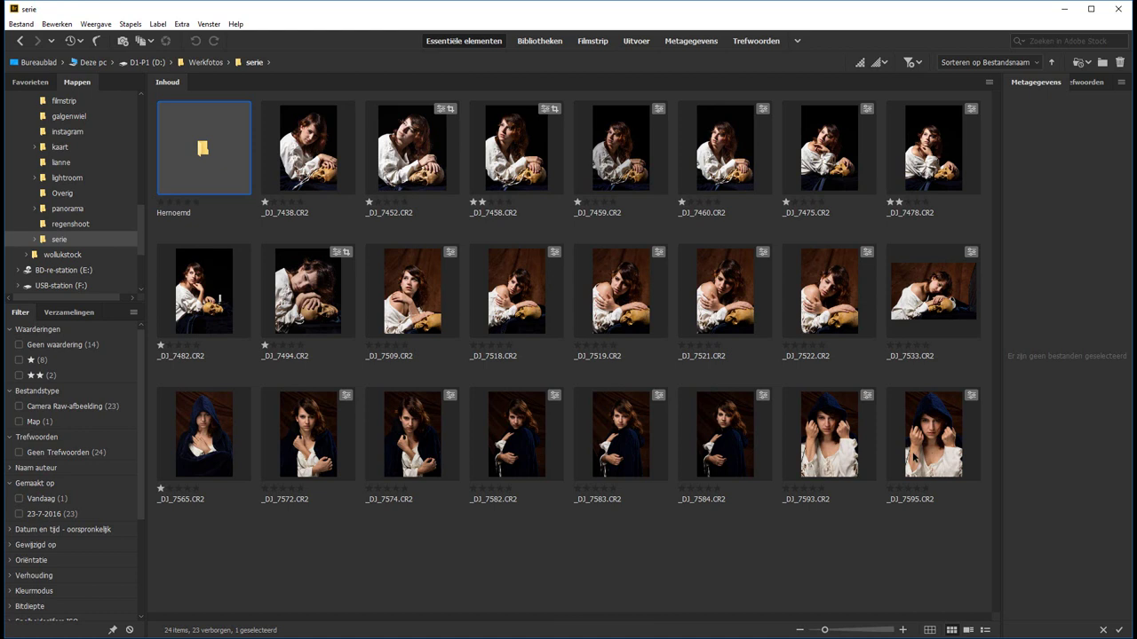
pyautogui.click(313, 145)
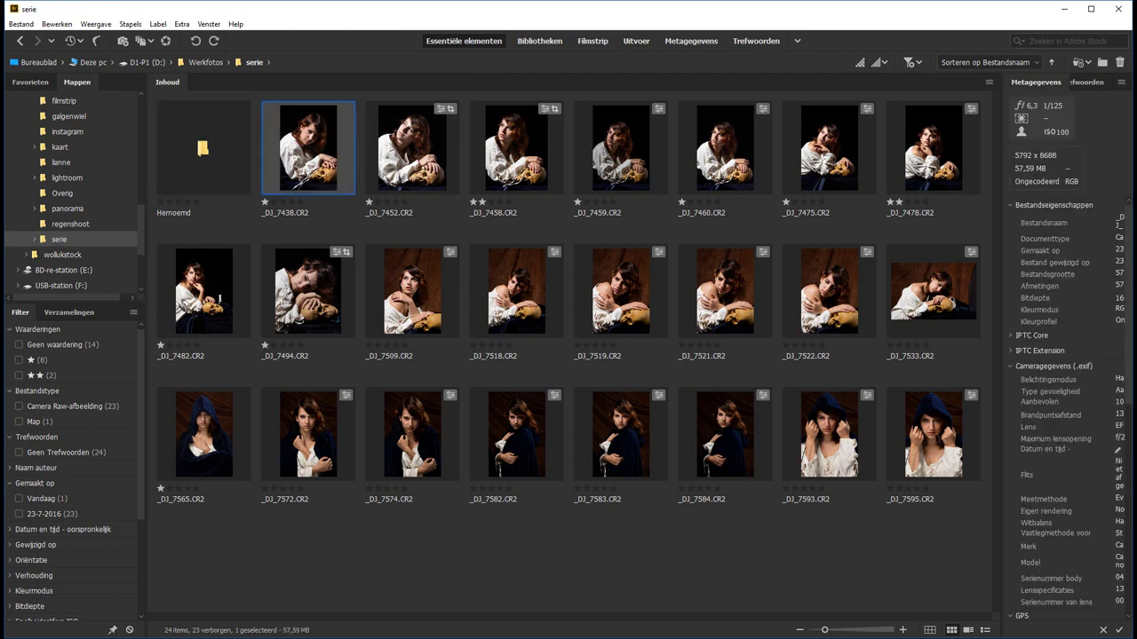
# Step: Select all 23 photos through _DJ_7595.CR2 and start Naam wijzigen in batch from the Extra menu
pyautogui.keyDown('shift'); pyautogui.click(905, 441); pyautogui.keyUp('shift')
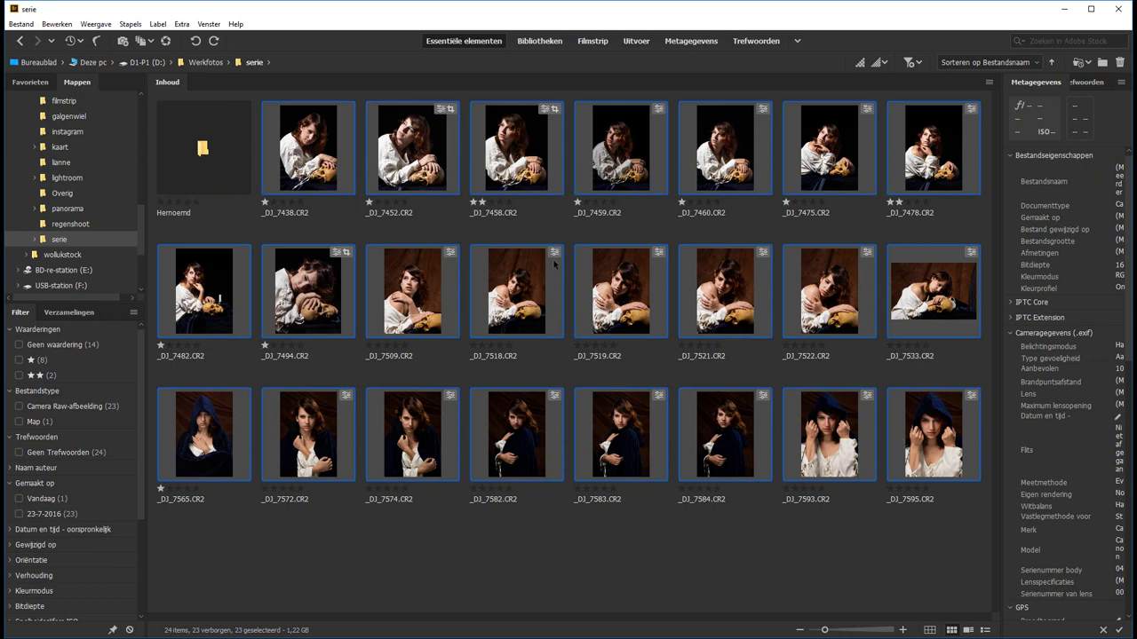
pyautogui.rightClick(498, 269)
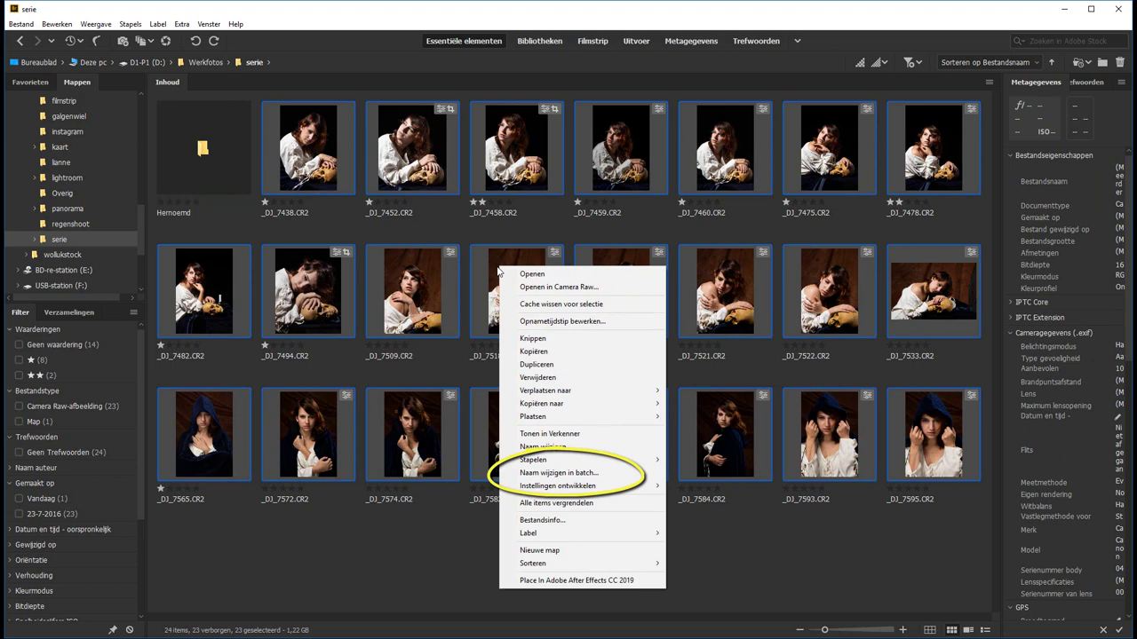
pyautogui.click(183, 25)
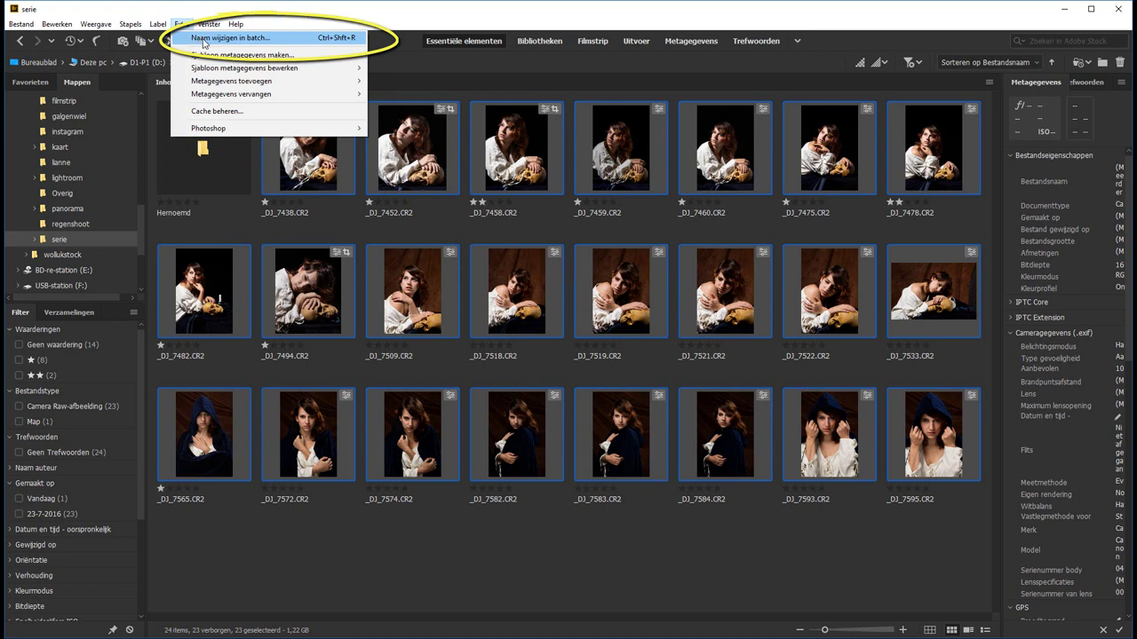
pyautogui.click(204, 42)
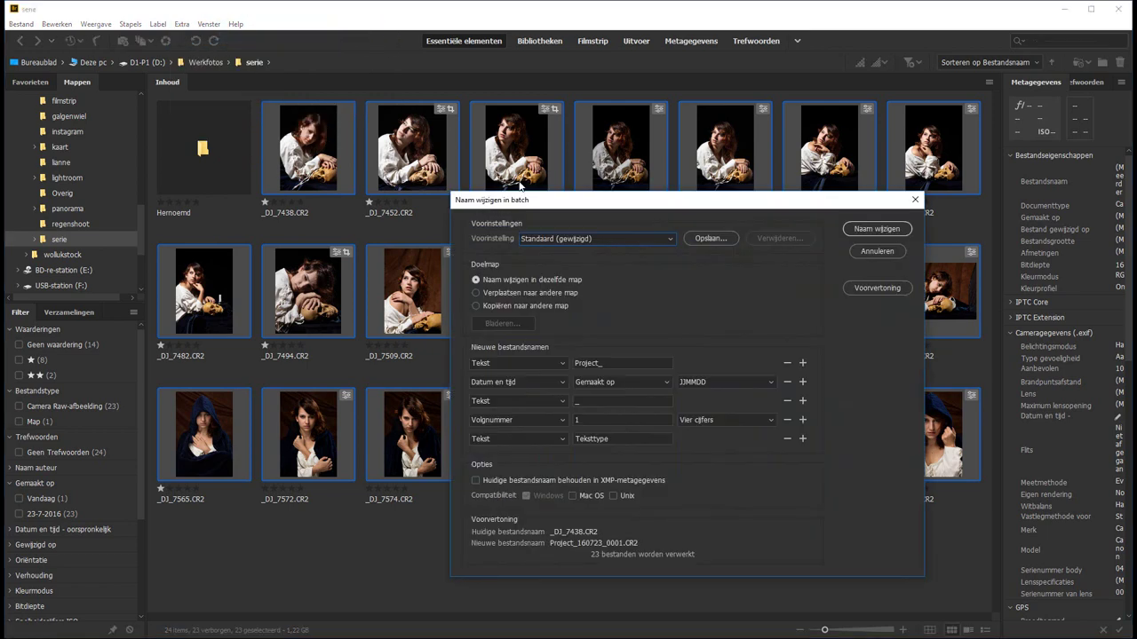
pyautogui.moveTo(577, 196); pyautogui.dragTo(488, 175)
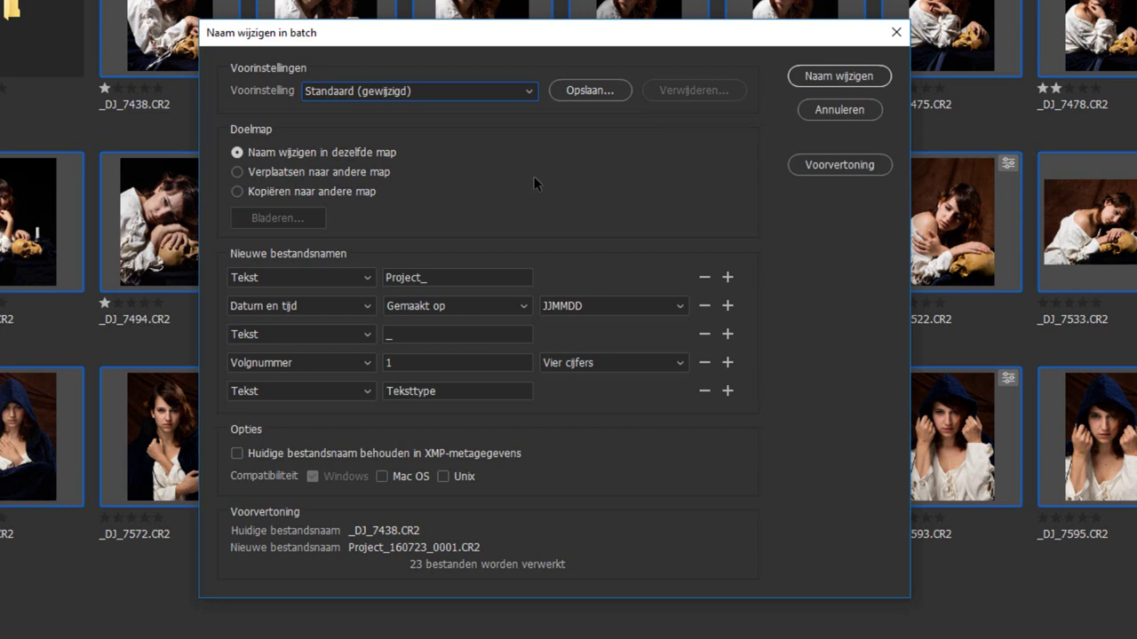
# Step: Set the batch rename to copy files into D:\Werkfotos\serie\Hernoemd
pyautogui.click(238, 192)
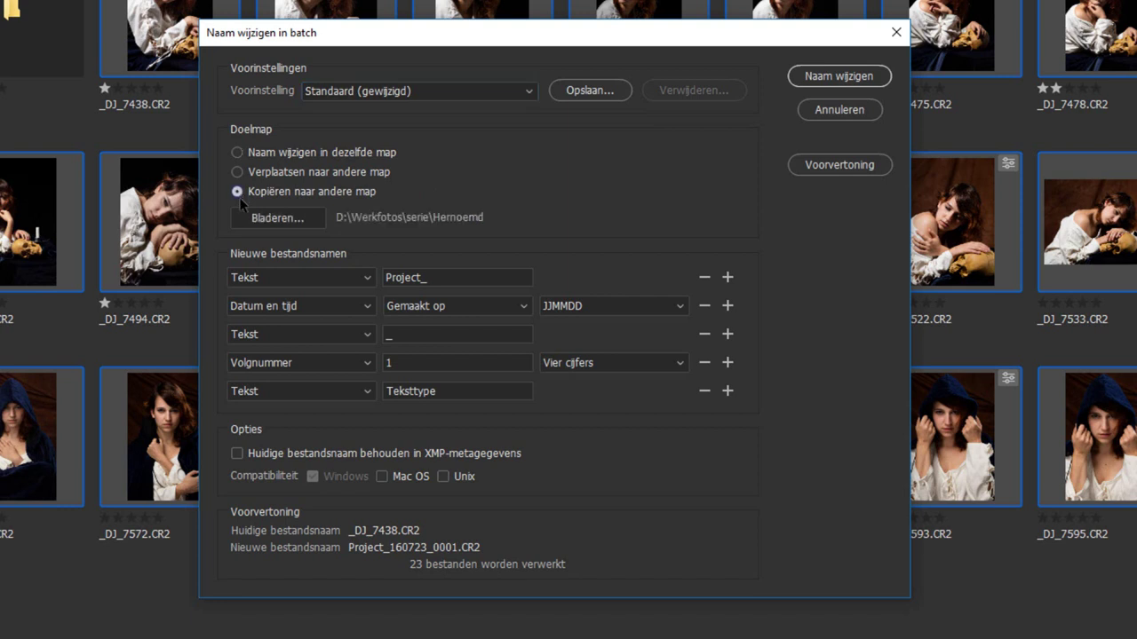
pyautogui.click(283, 219)
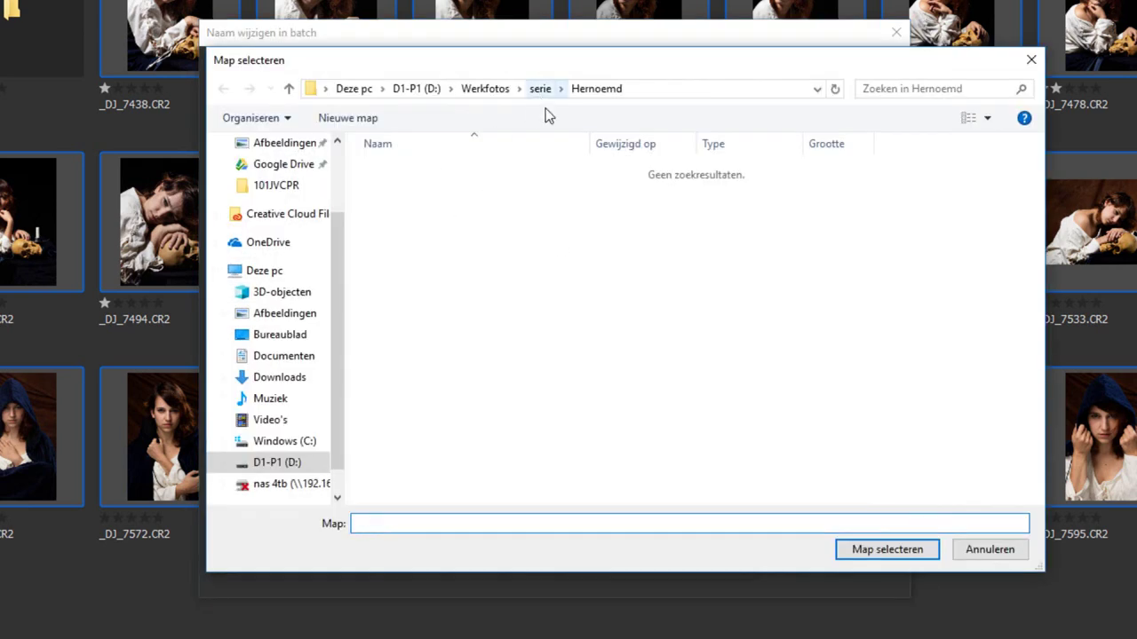
pyautogui.click(888, 551)
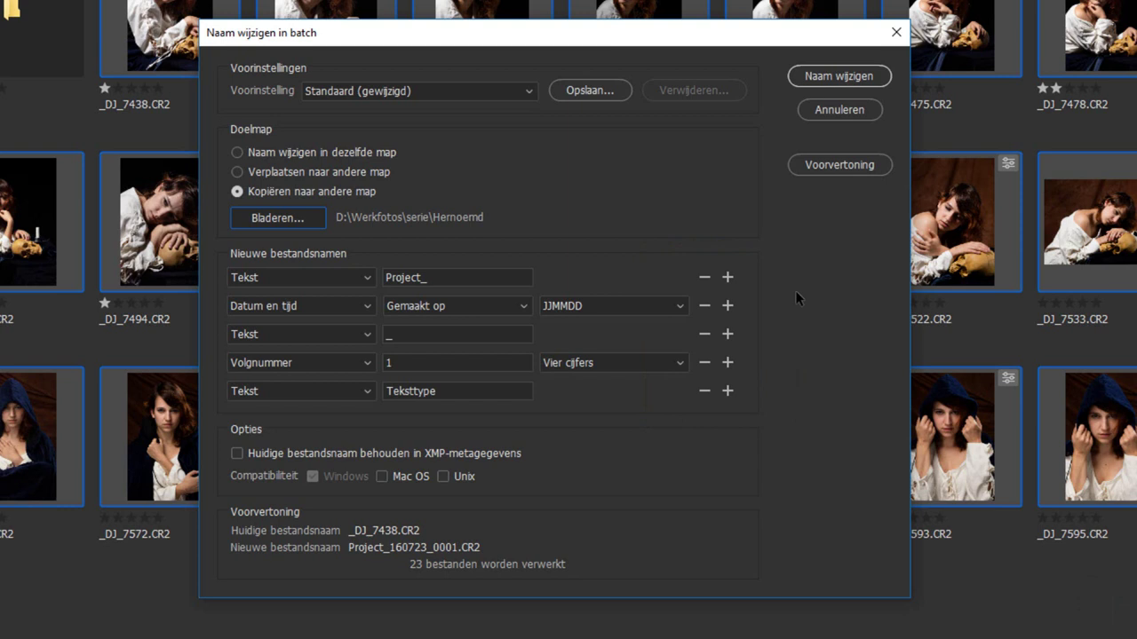
# Step: Make the first name element Datum en tijd, using Vandaag in JJMMDD format
pyautogui.click(365, 283)
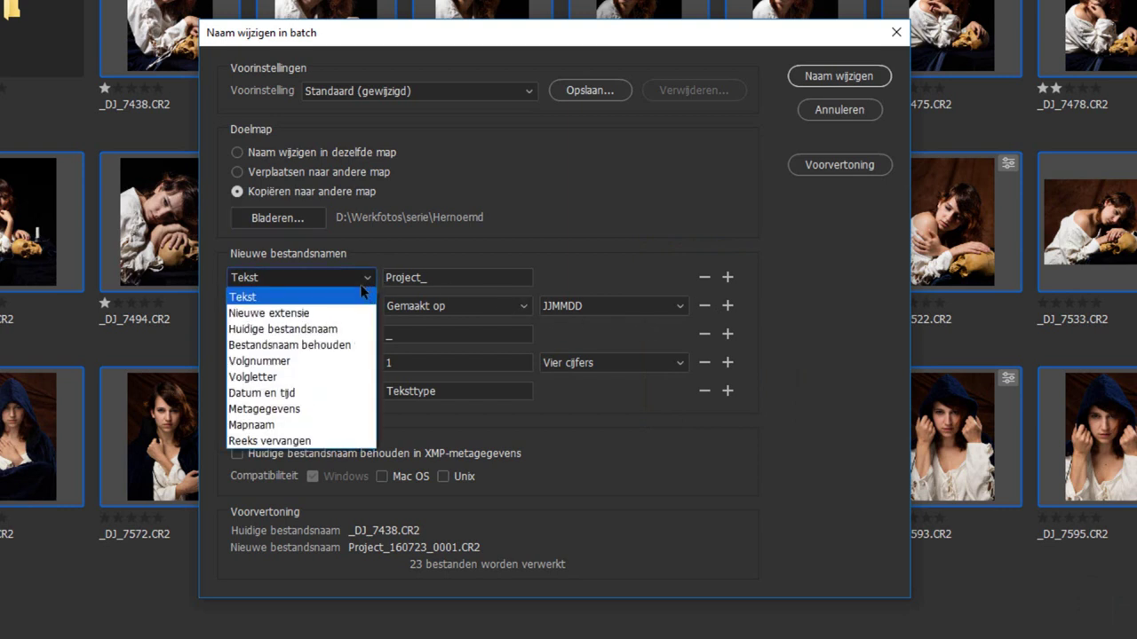
pyautogui.click(325, 393)
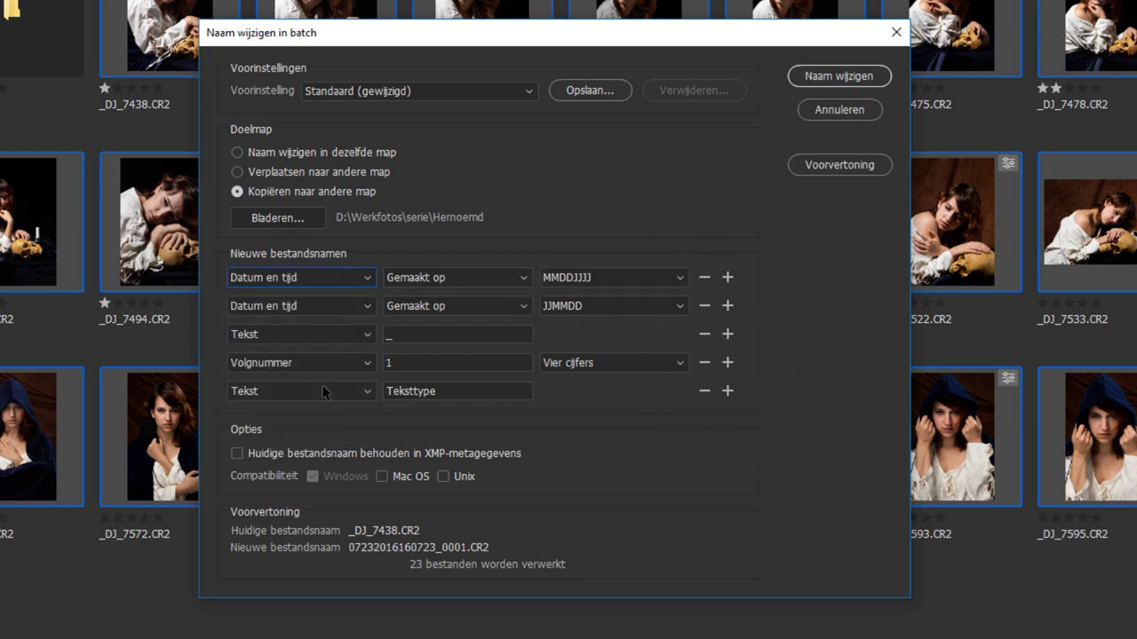
pyautogui.click(474, 279)
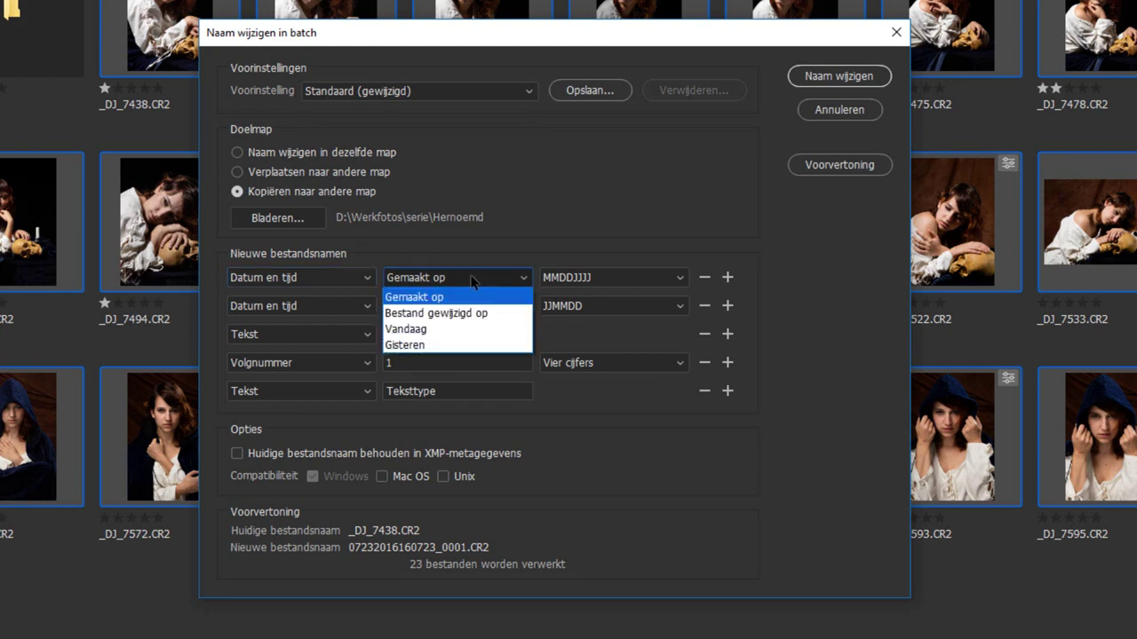
pyautogui.click(455, 329)
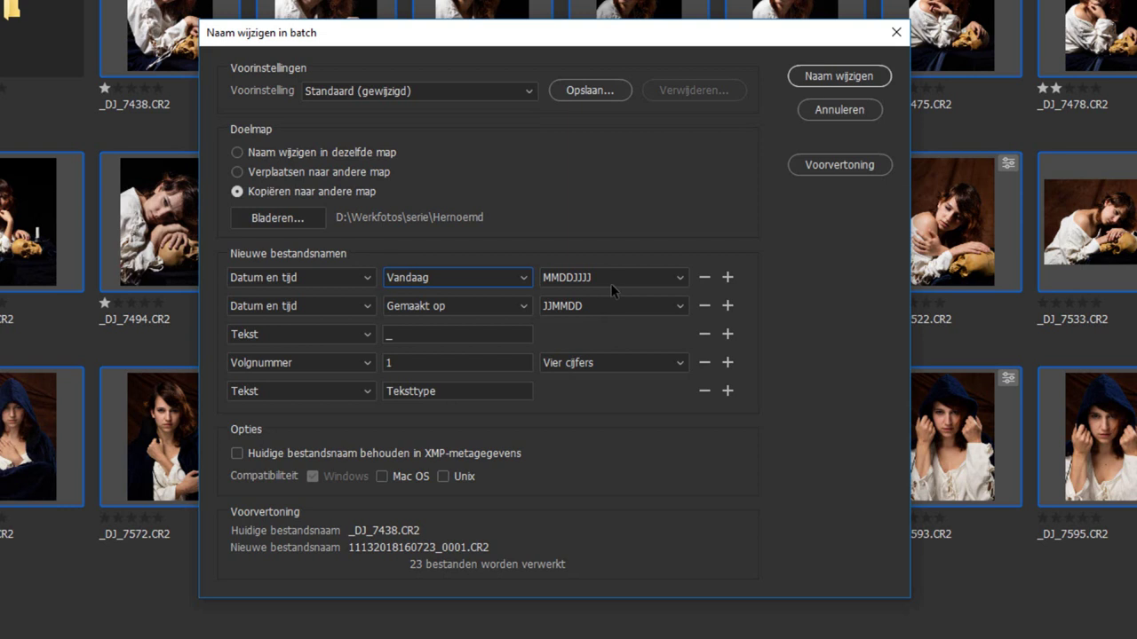
pyautogui.click(613, 283)
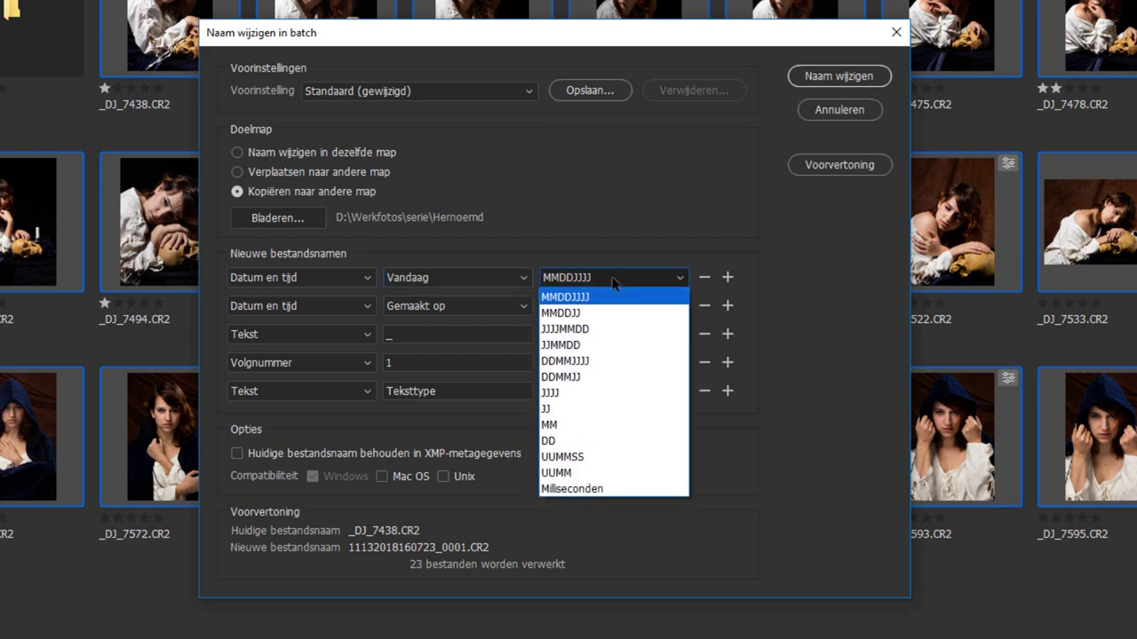
pyautogui.click(593, 346)
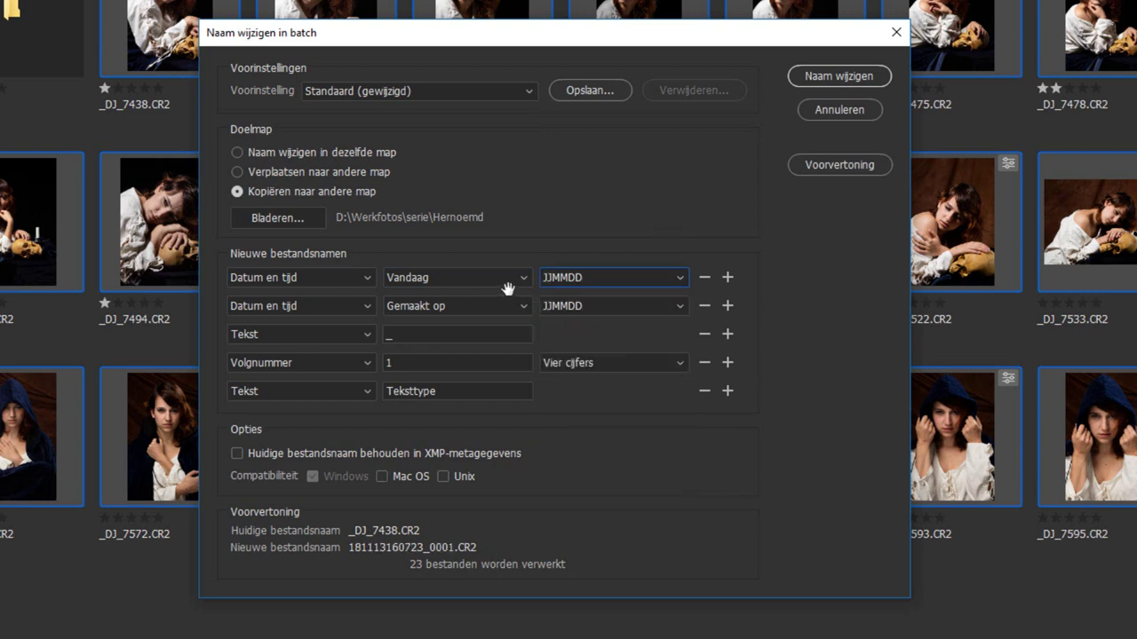
# Step: Turn the second name element into underscore text and remove the separate underscore element
pyautogui.click(368, 310)
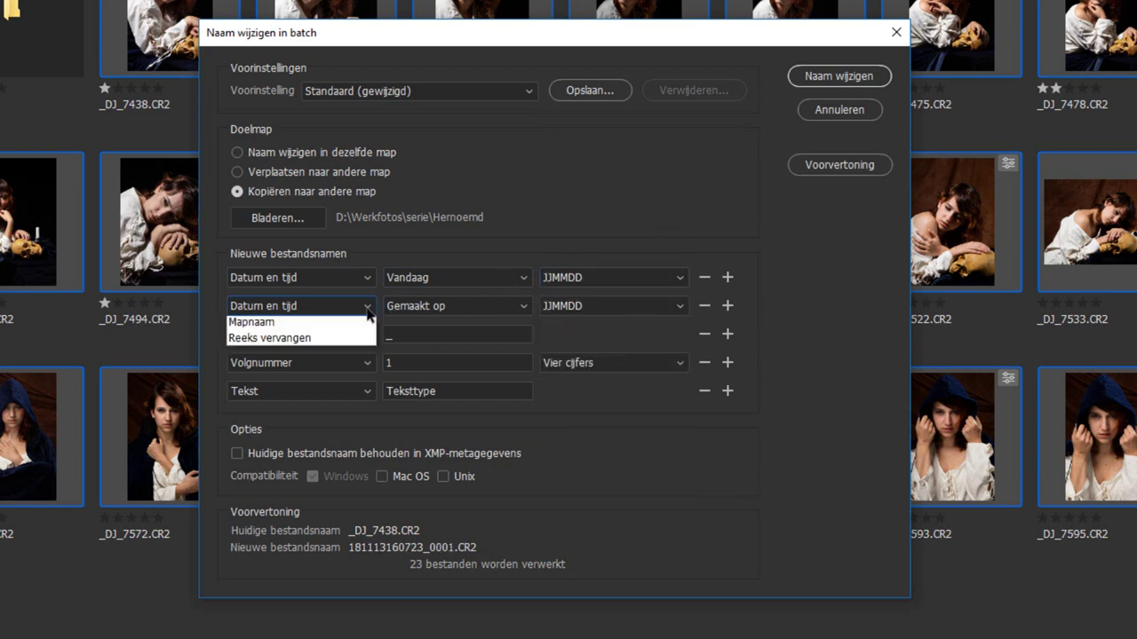
pyautogui.click(356, 327)
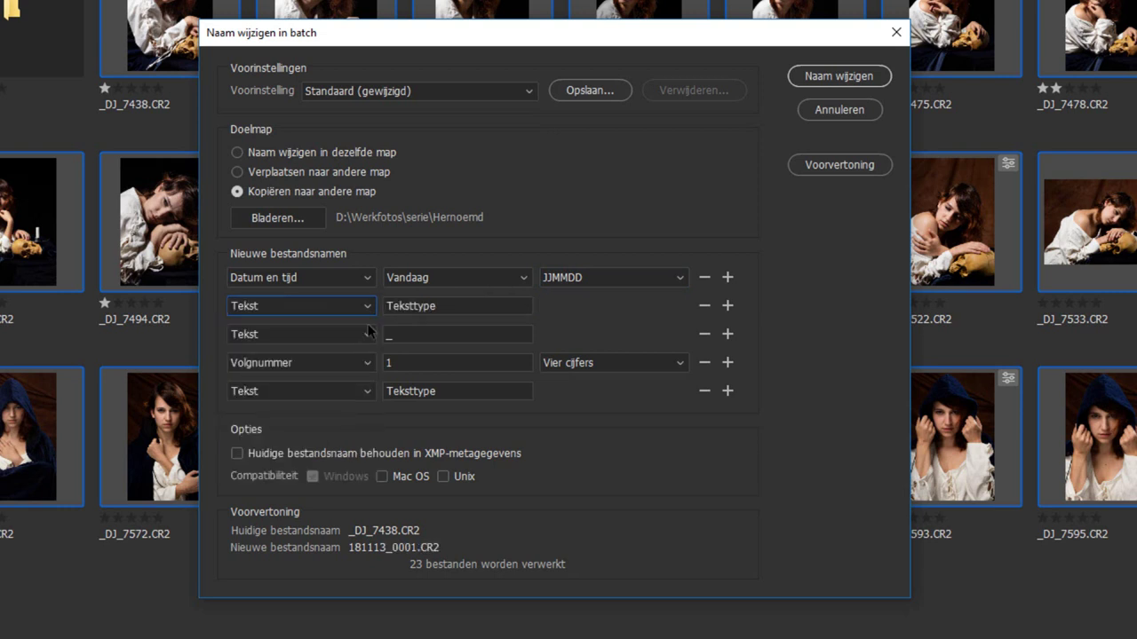
pyautogui.click(453, 305)
pyautogui.write('_')
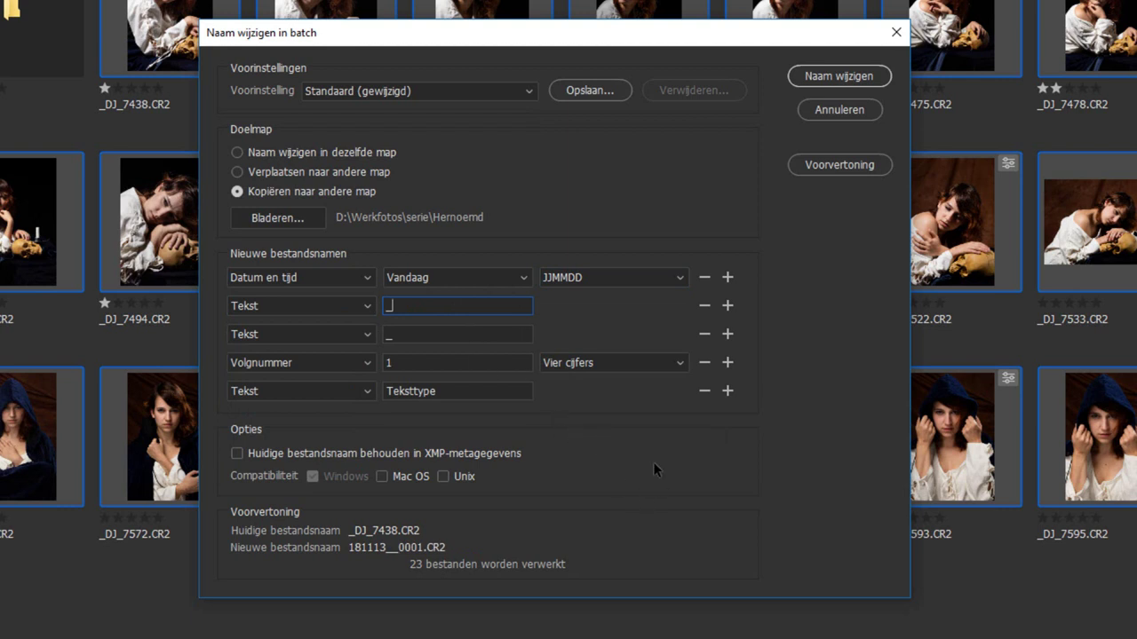
pyautogui.click(704, 334)
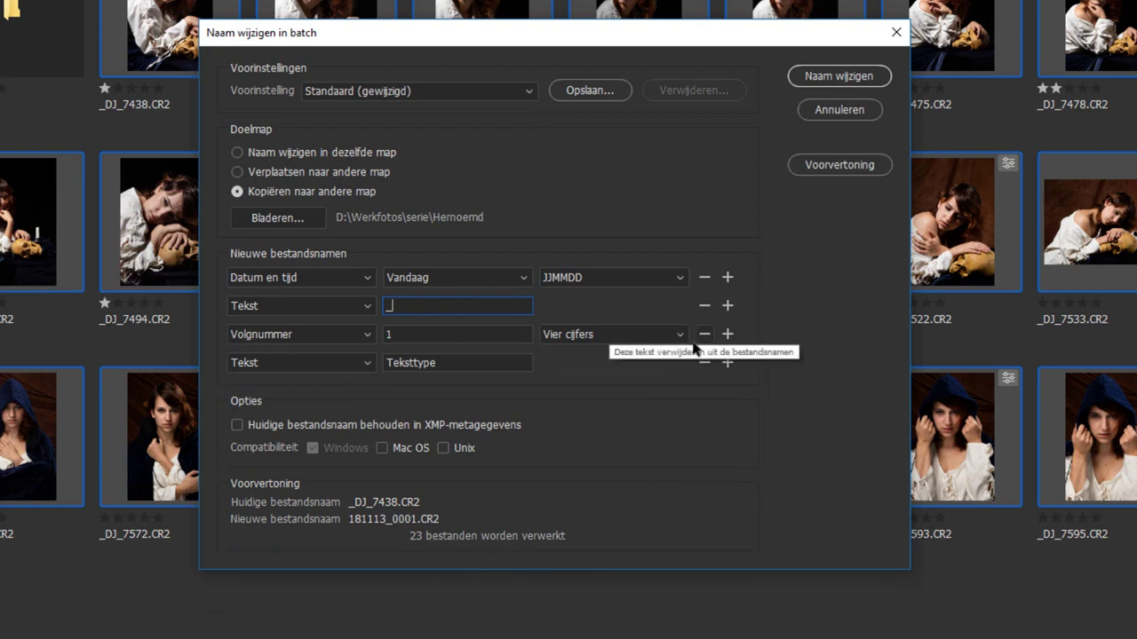
# Step: Replace the sequence number element with text 'Lianne', followed by an underscore text element
pyautogui.click(351, 346)
pyautogui.click(332, 354)
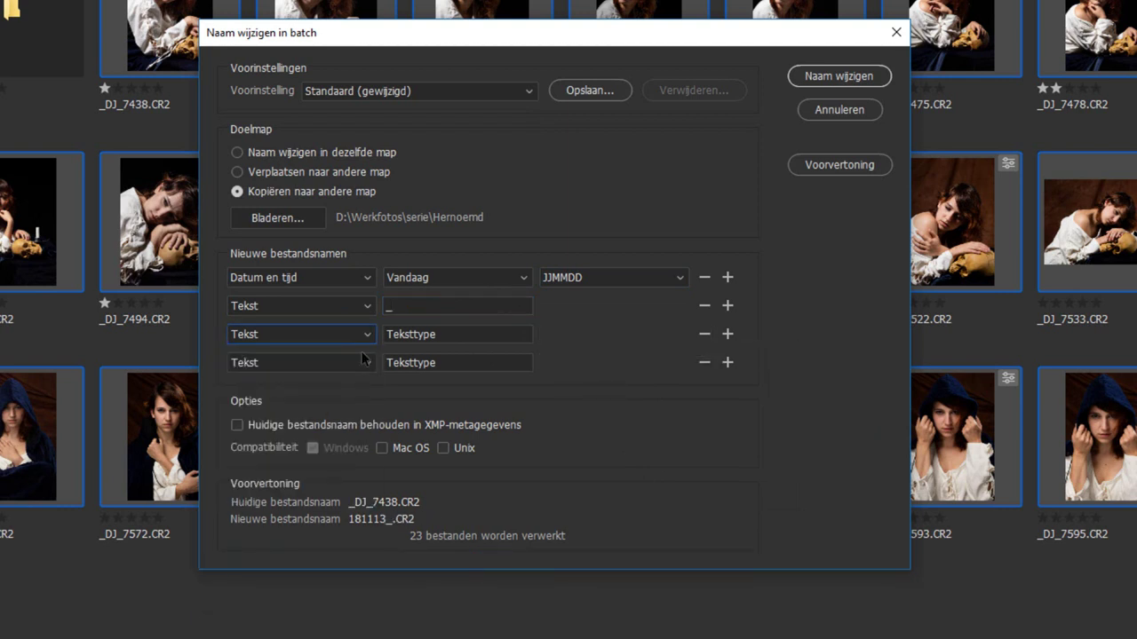
pyautogui.click(443, 334)
pyautogui.write('L')
pyautogui.write('ianne')
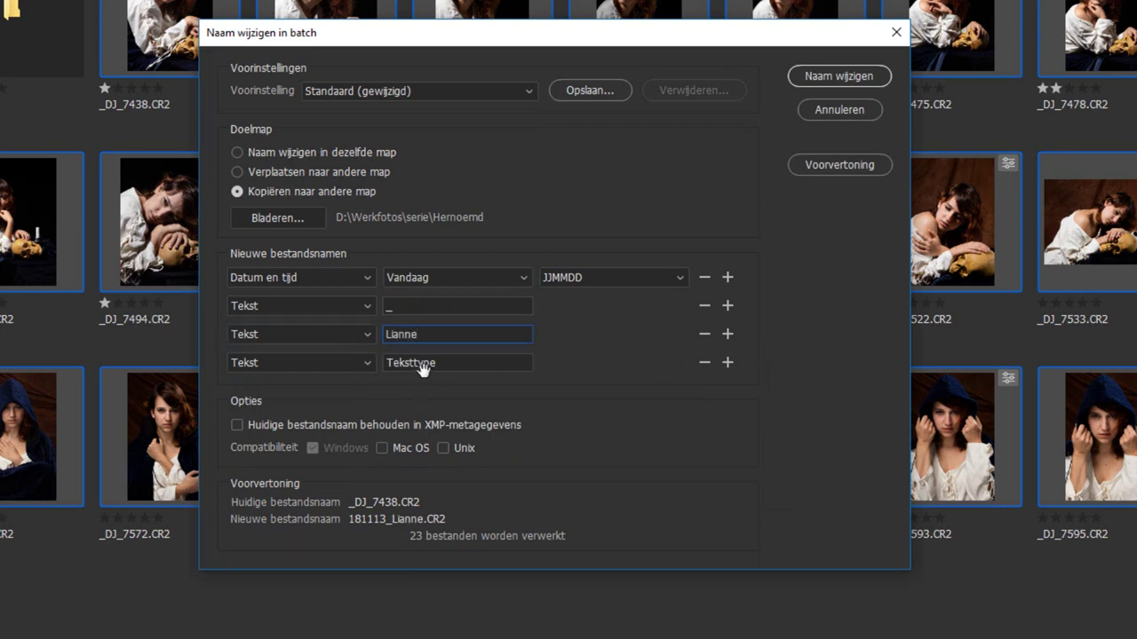
pyautogui.click(427, 363)
pyautogui.write('_')
# Step: Add a fifth element as a Volgnummer with Twee cijfers
pyautogui.click(728, 362)
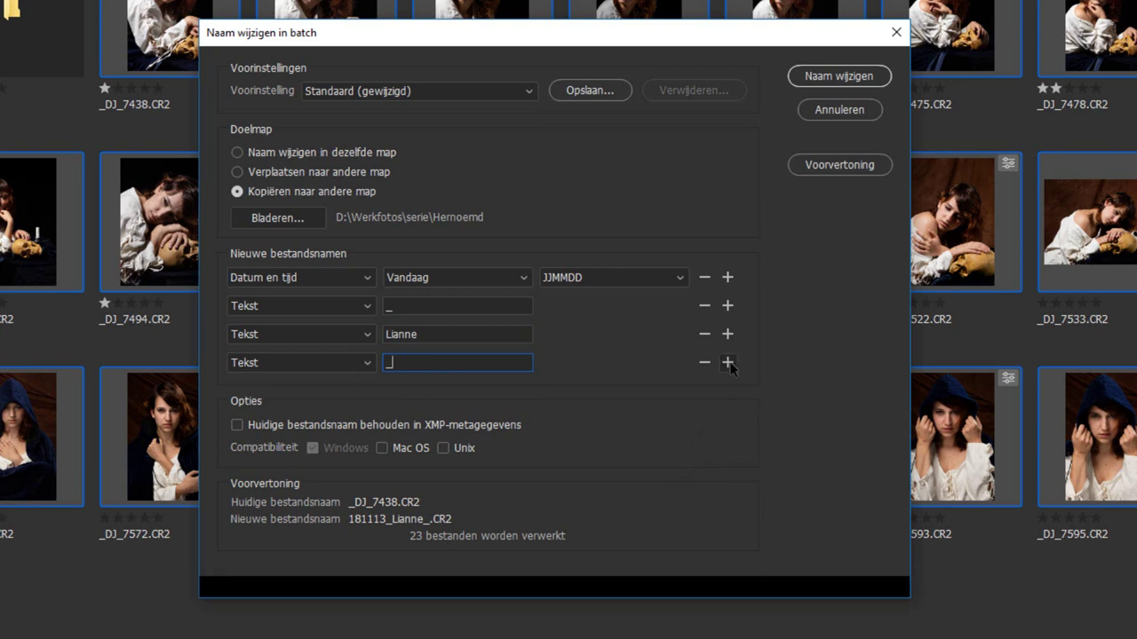
pyautogui.click(325, 393)
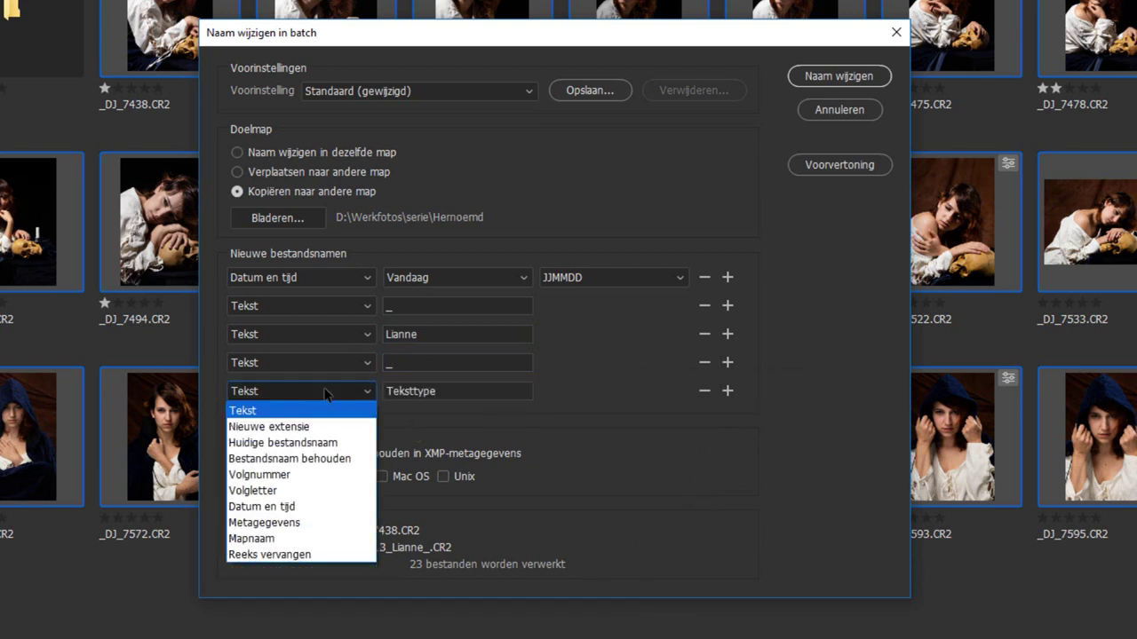
pyautogui.click(300, 475)
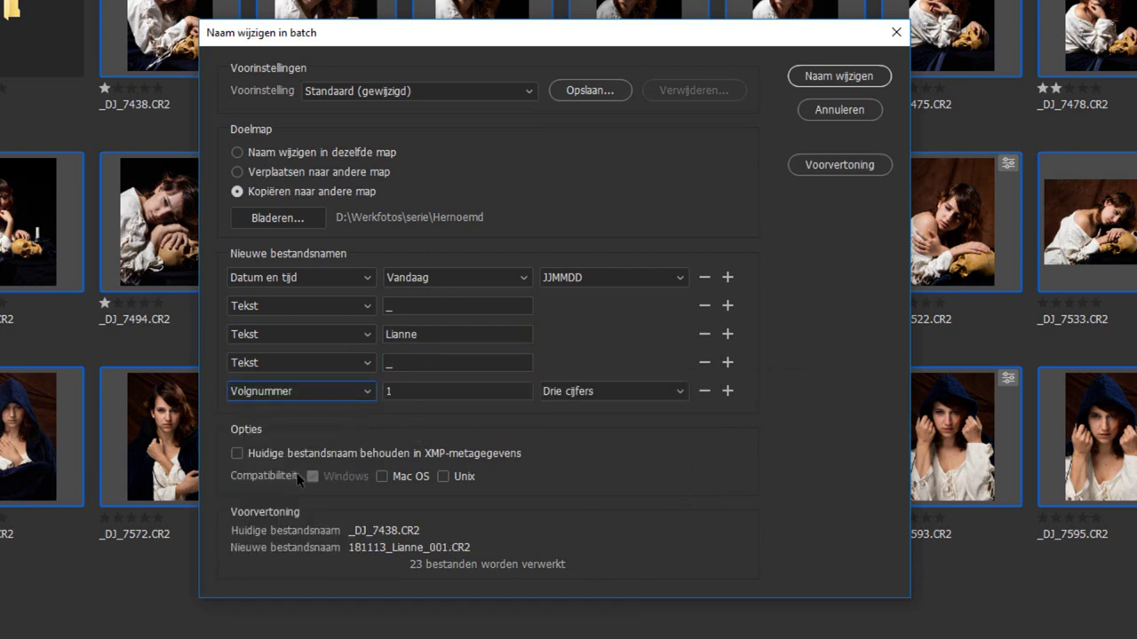
pyautogui.click(579, 394)
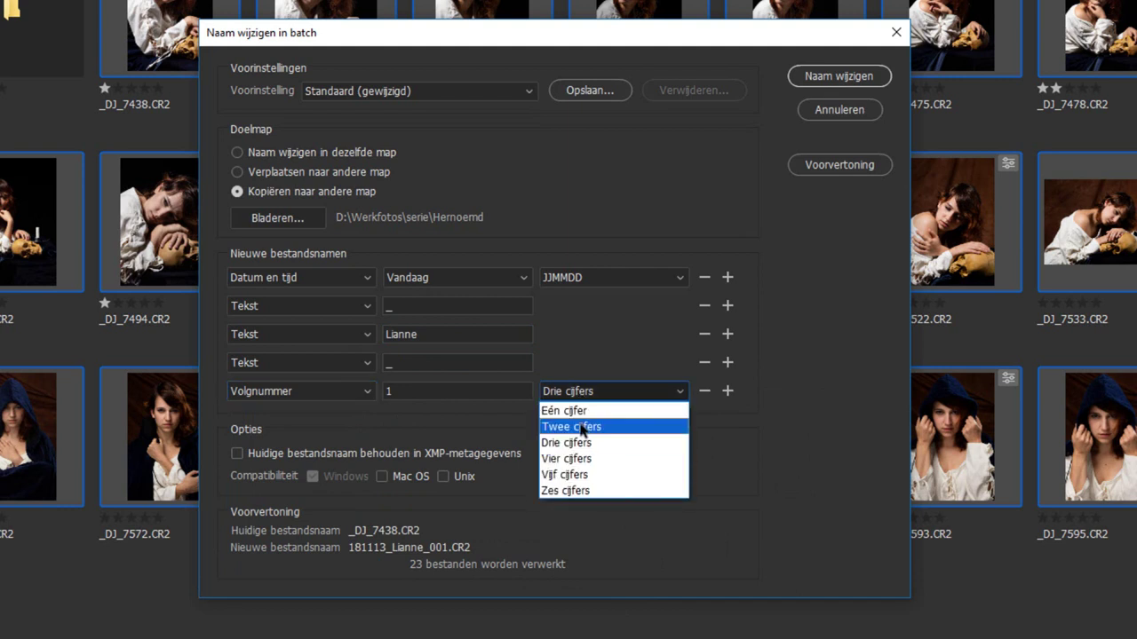
pyautogui.click(582, 427)
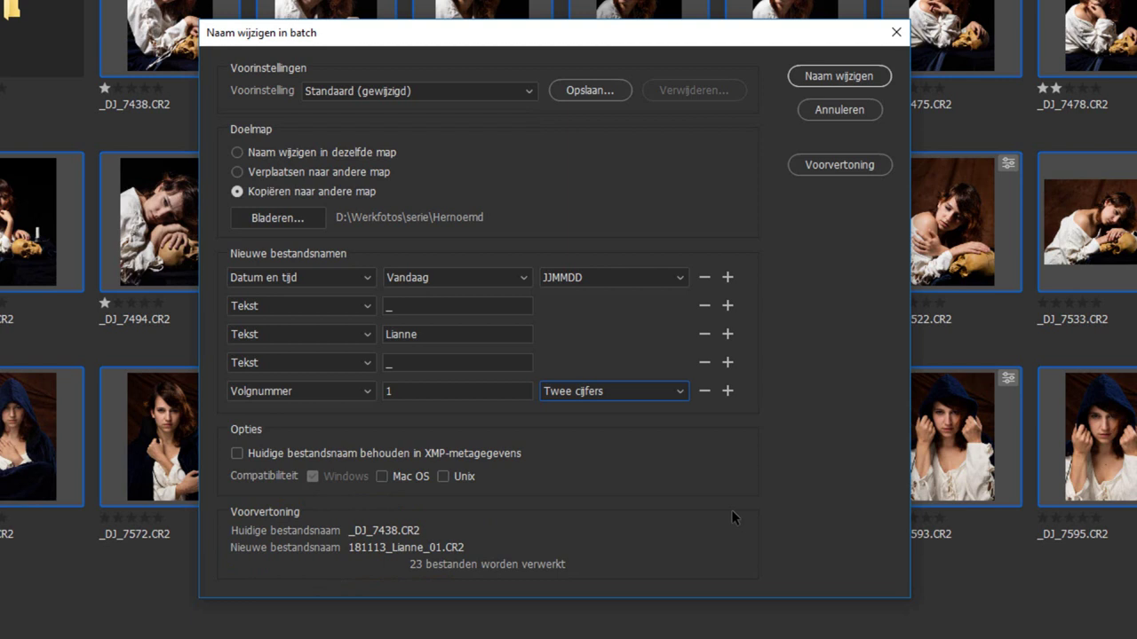
# Step: Save the current naming scheme as a preset named Lianne
pyautogui.click(578, 92)
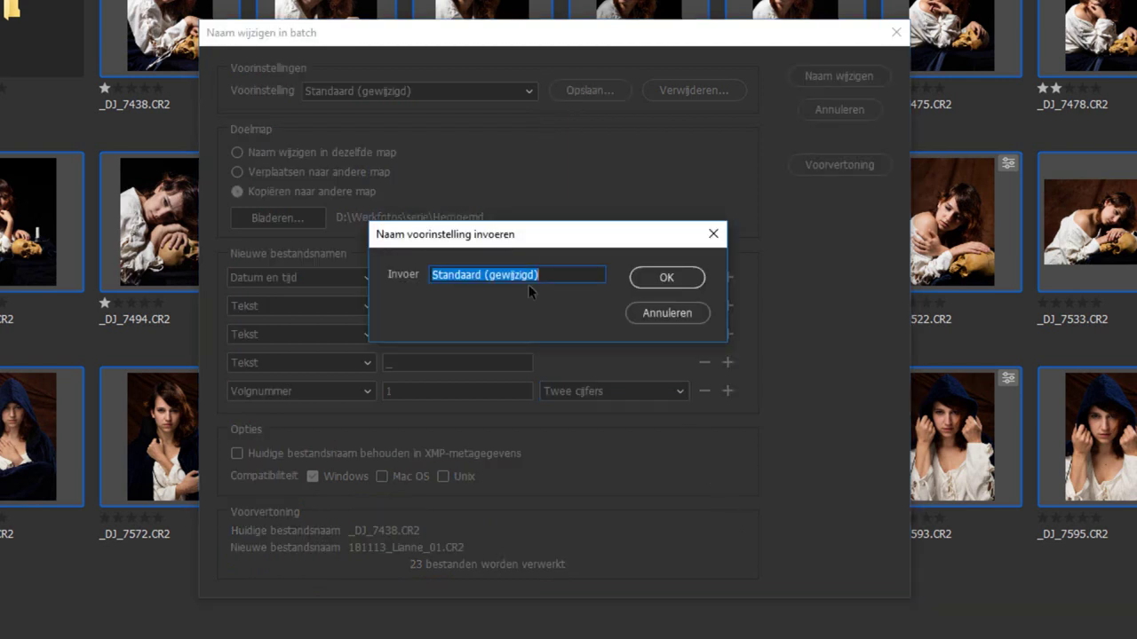
pyautogui.write('Lianne')
pyautogui.click(662, 278)
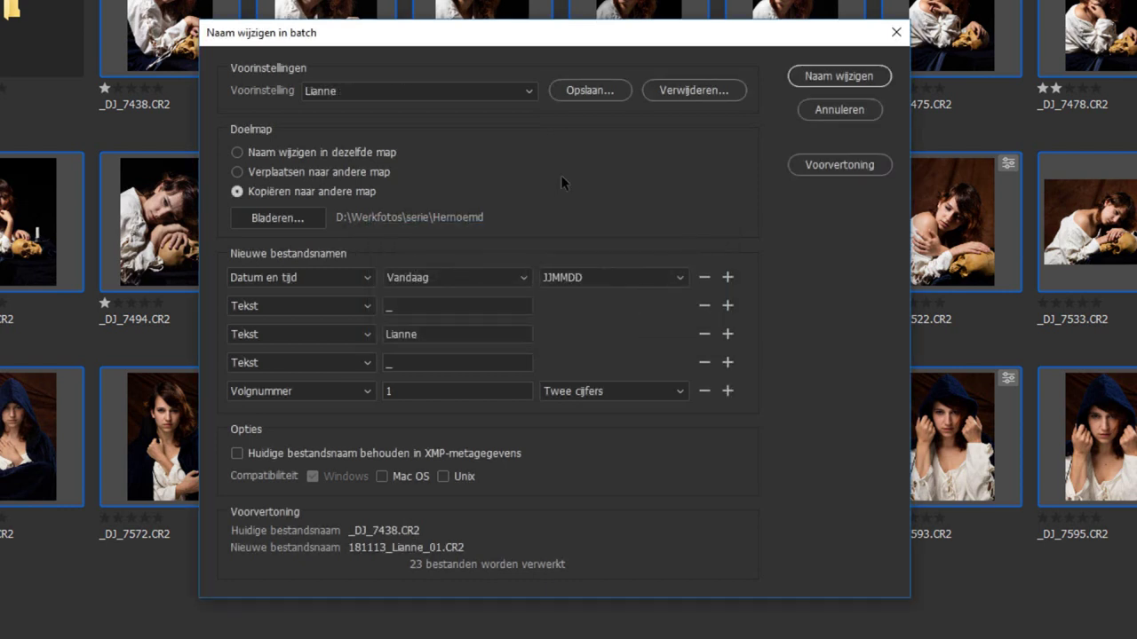
pyautogui.click(529, 92)
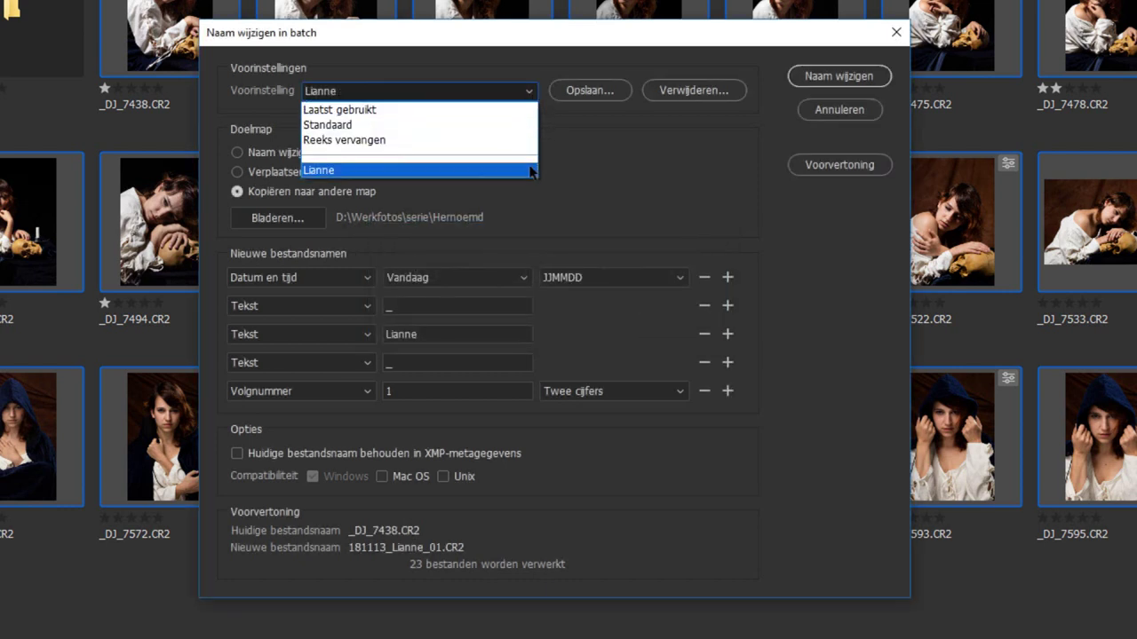
pyautogui.click(590, 185)
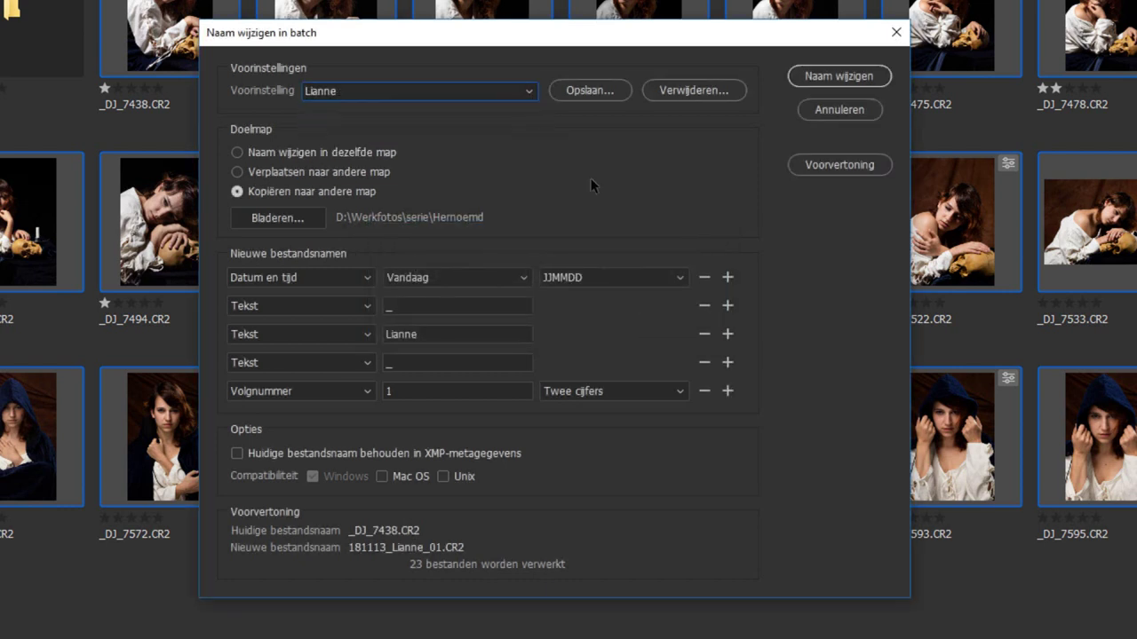
# Step: Delete the Lianne preset, then load Laatst gebruikt with the sequence starting at 1
pyautogui.click(693, 90)
pyautogui.click(499, 319)
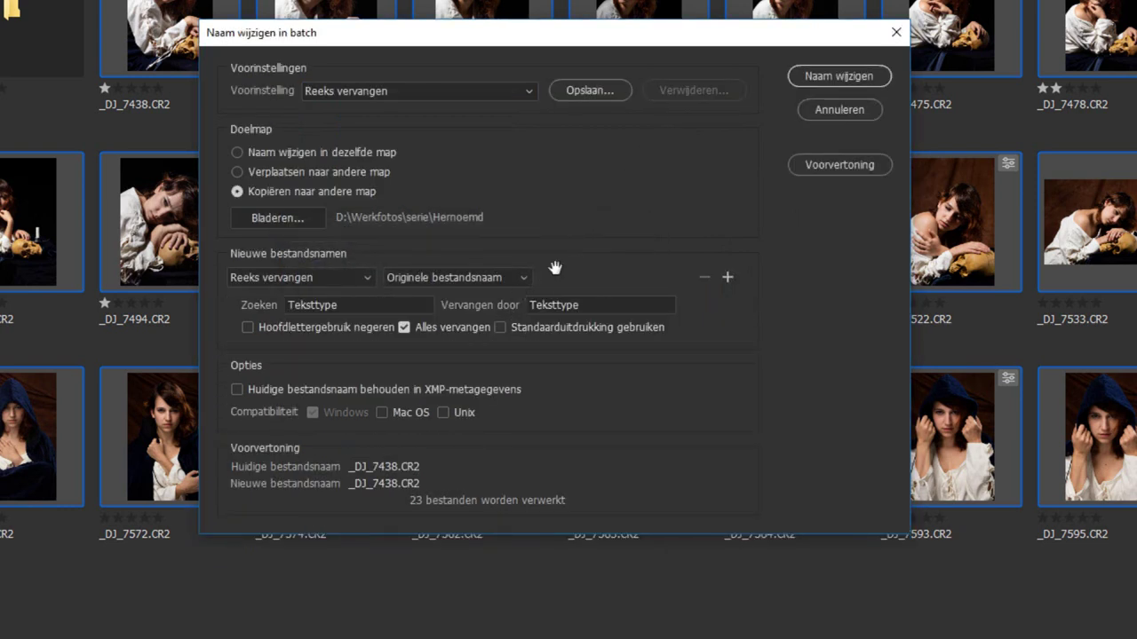
pyautogui.click(532, 91)
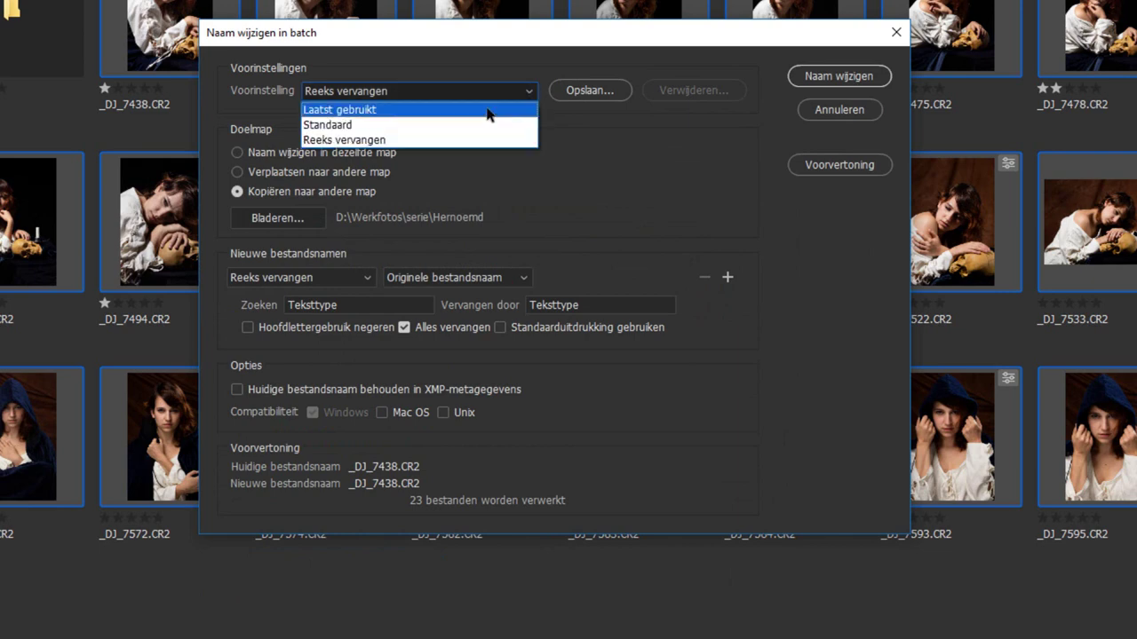
pyautogui.click(489, 110)
pyautogui.write('1')
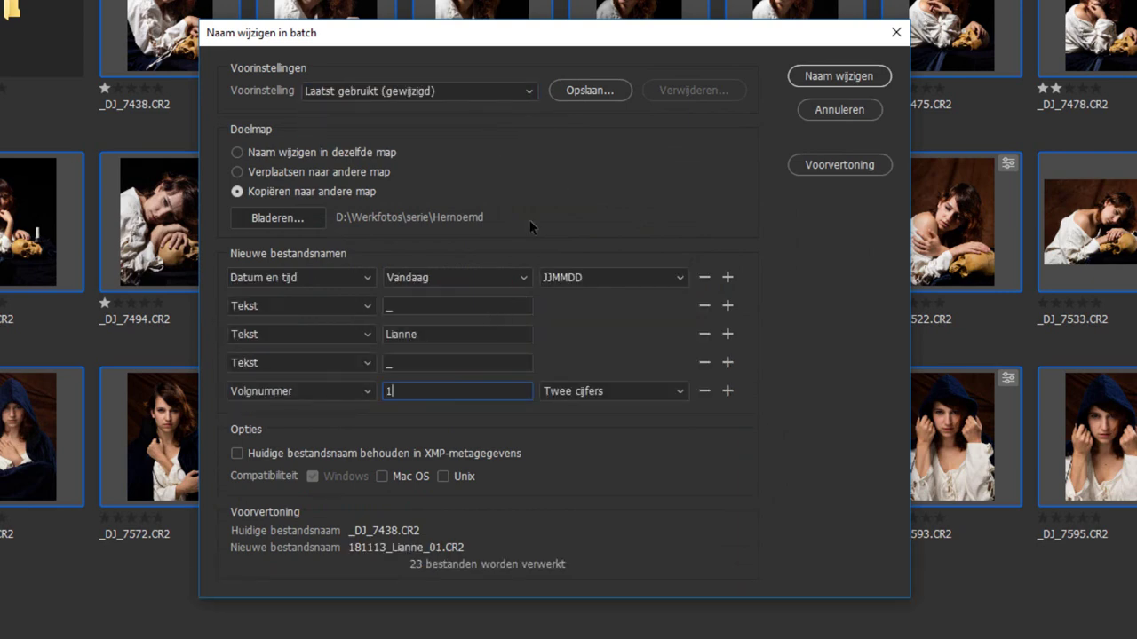
# Step: Run the rename, check the 23 copies in Hernoemd, then go back to serie
pyautogui.click(834, 78)
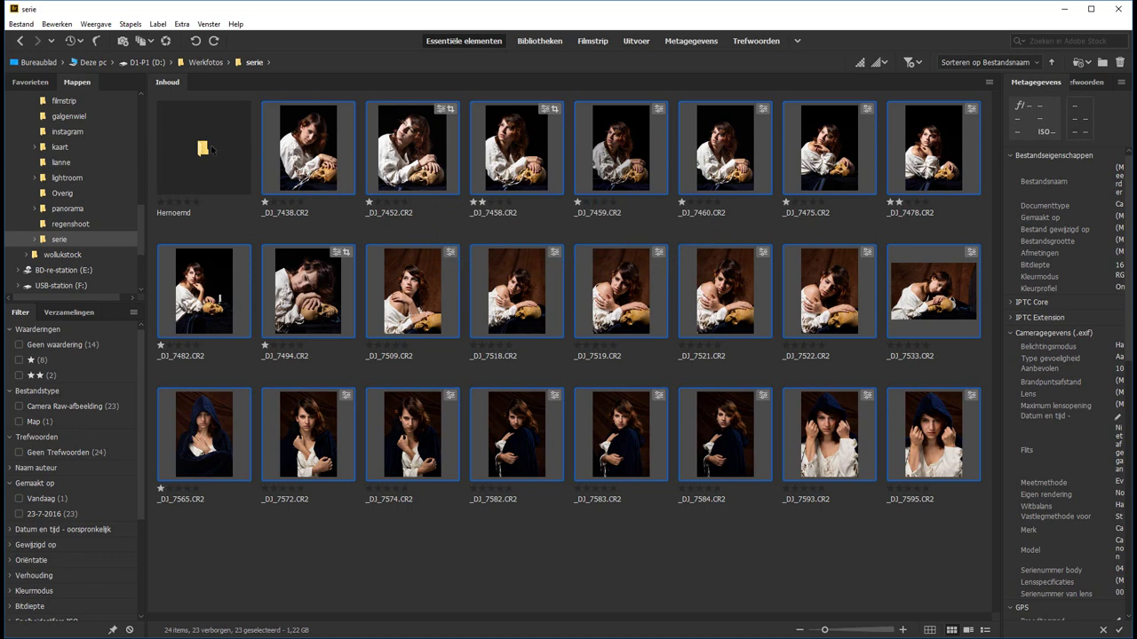
pyautogui.doubleClick(209, 150)
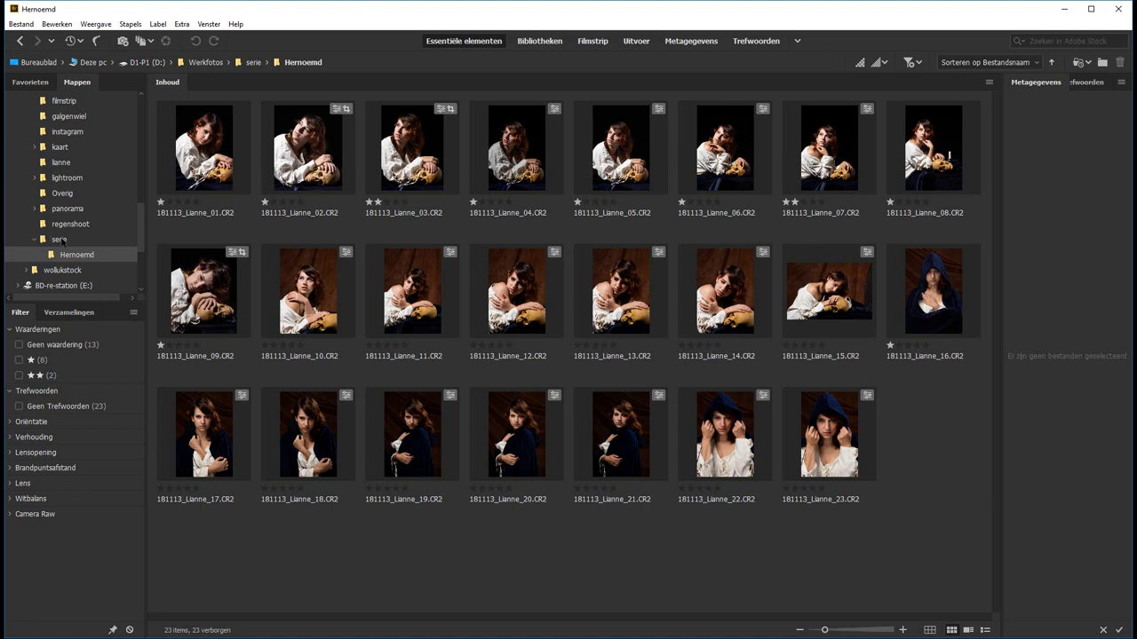
pyautogui.click(59, 240)
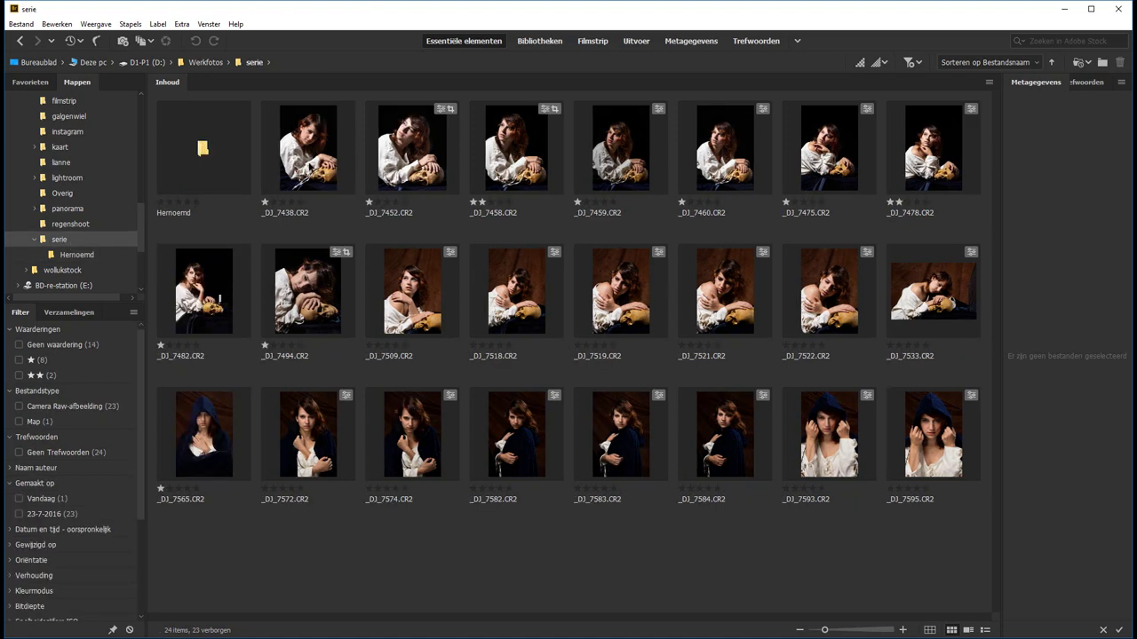
pyautogui.click(310, 154)
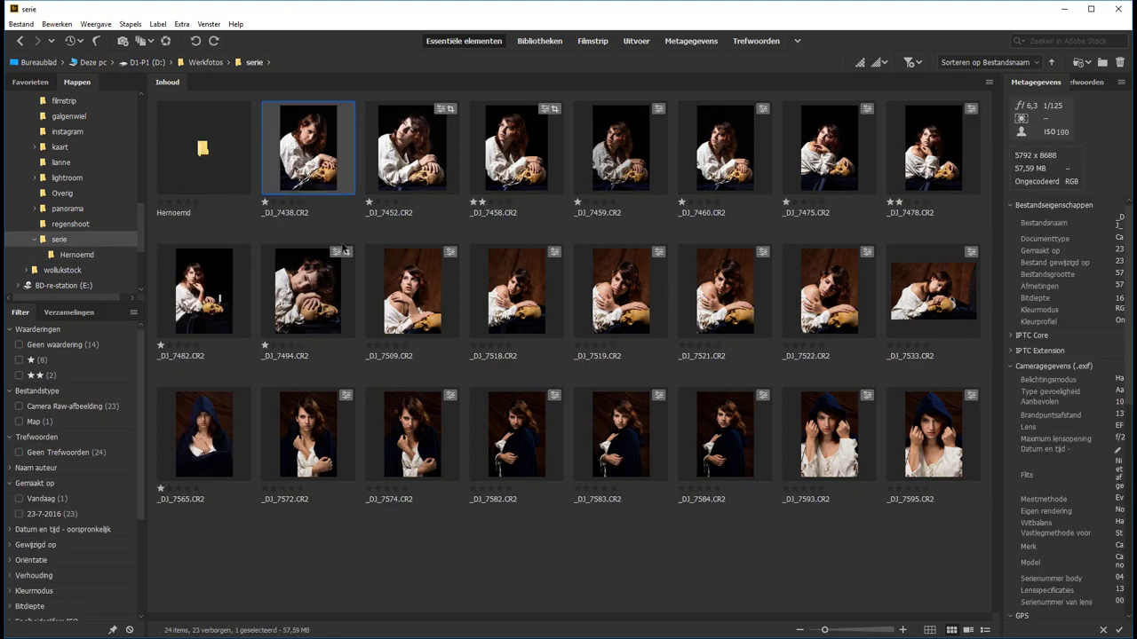
pyautogui.hotkey('ctrl', 'shift', 'r')
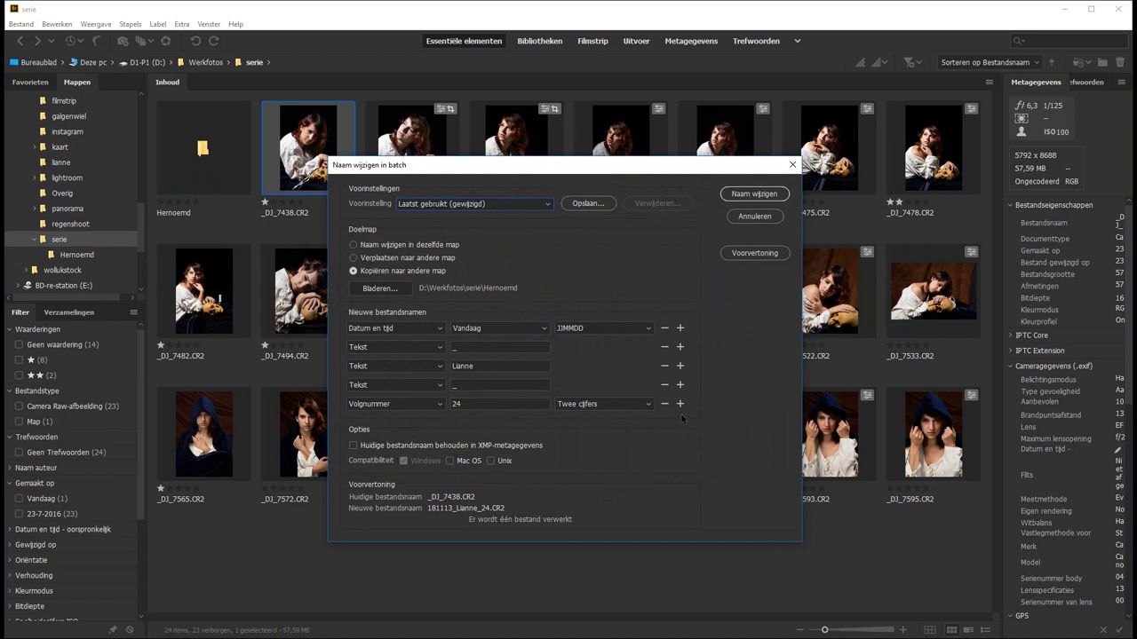
pyautogui.click(681, 404)
pyautogui.click(477, 410)
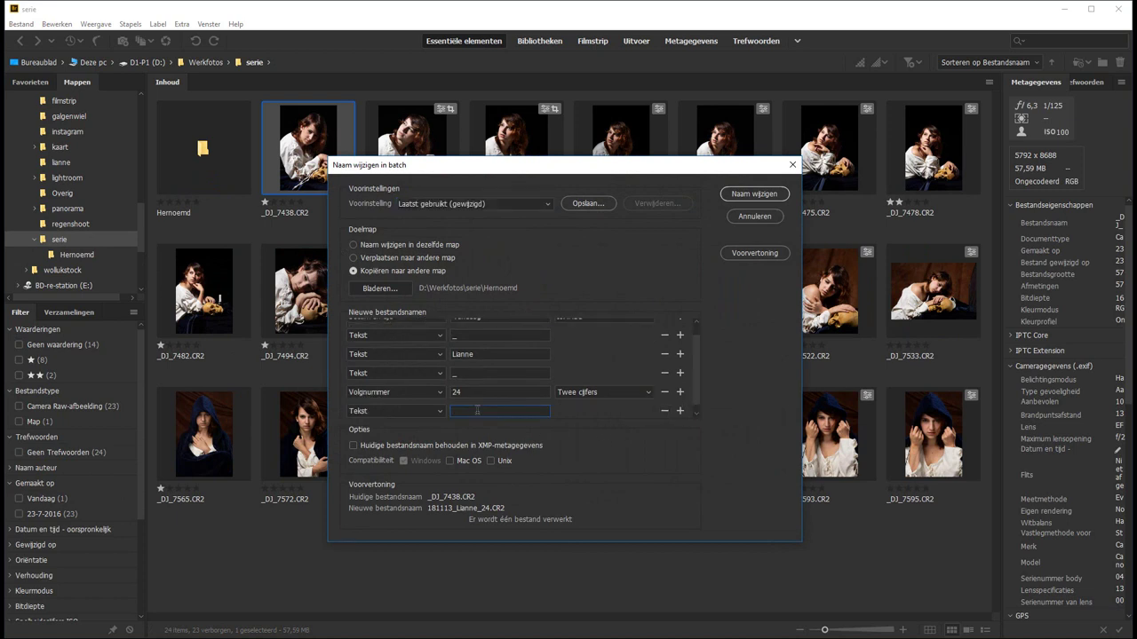
pyautogui.write('_')
pyautogui.click(680, 411)
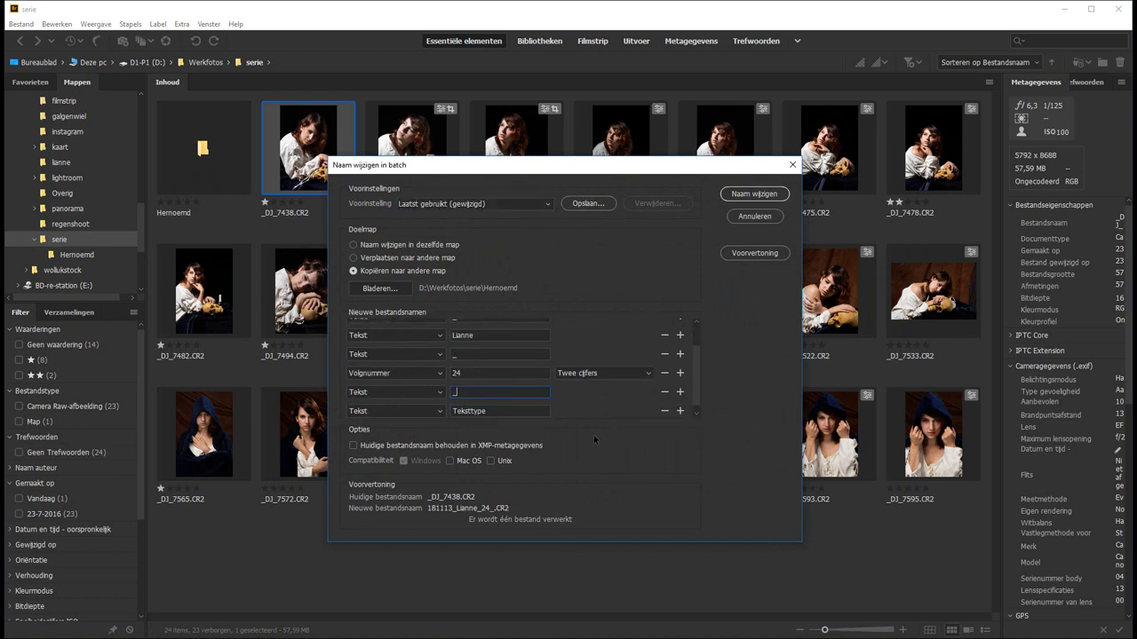
pyautogui.click(400, 411)
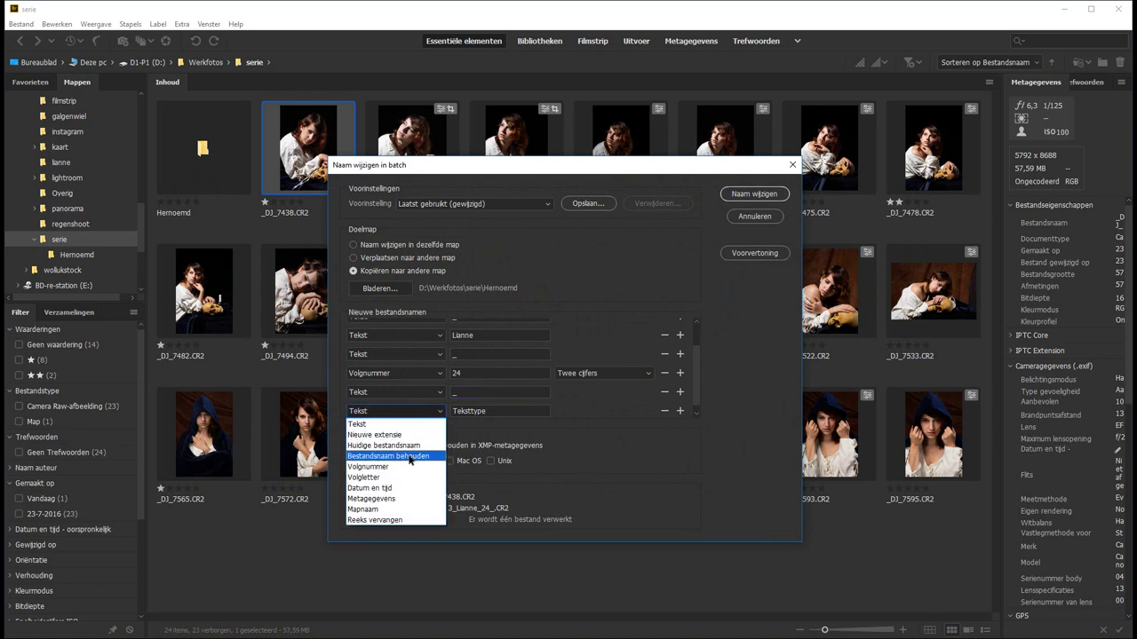
pyautogui.click(411, 456)
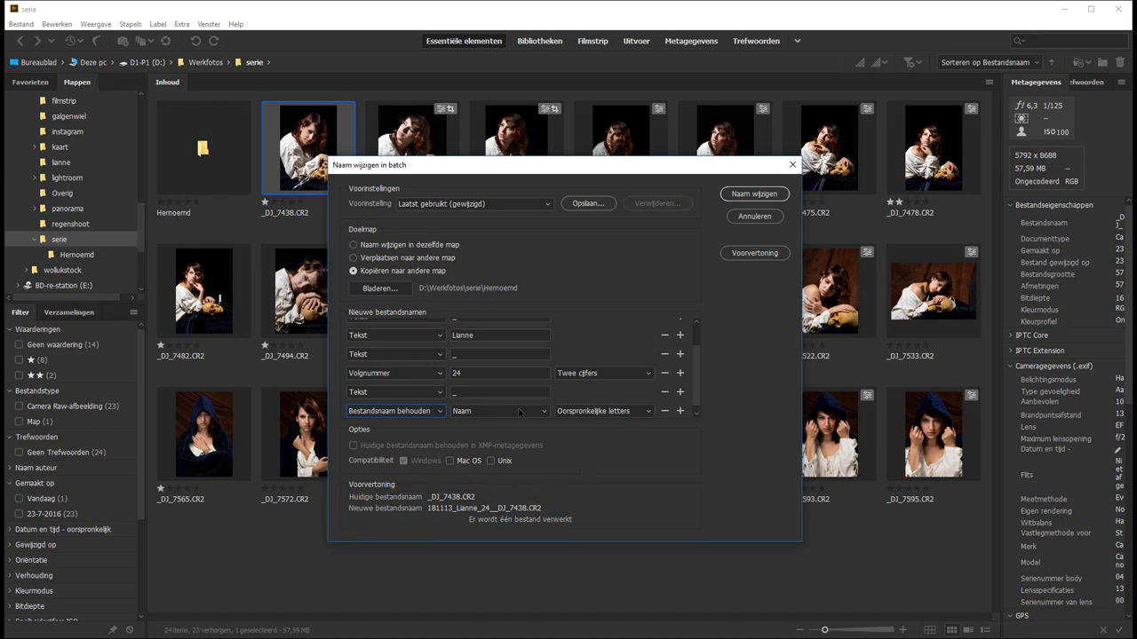
pyautogui.press('Escape')
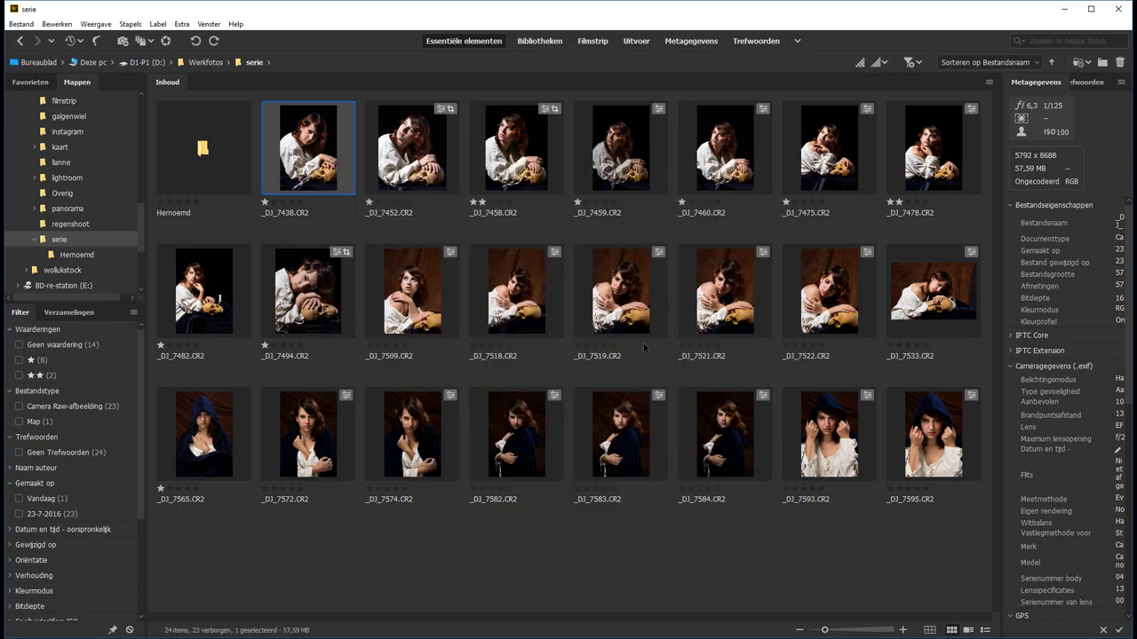